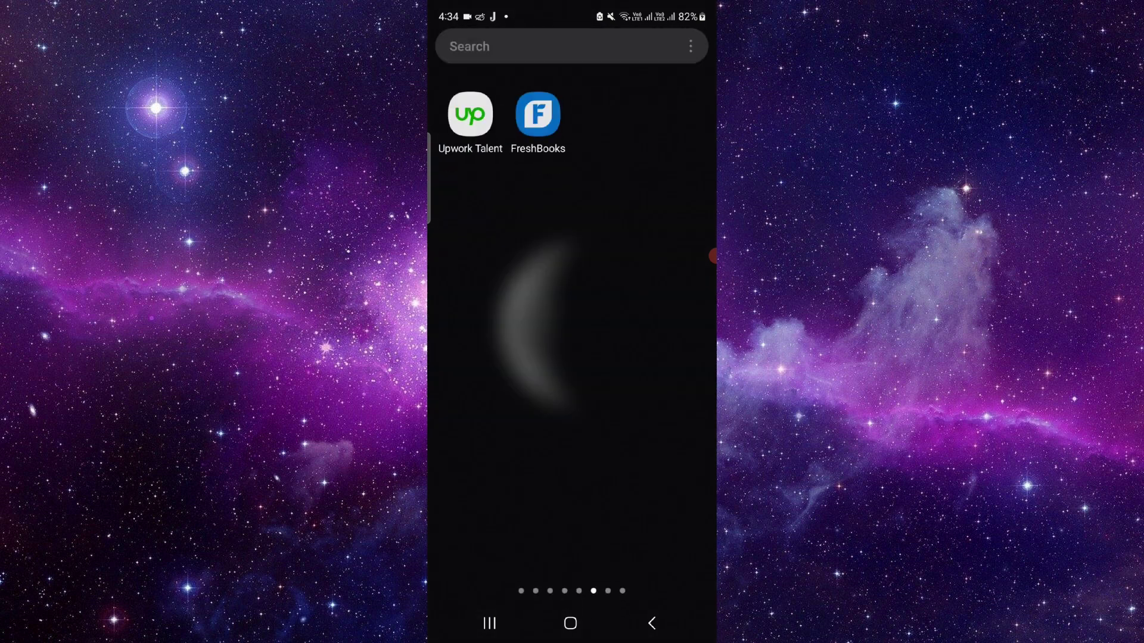
# - Bring up the Upwork Talent icon's actions and go to its app information page
pyautogui.click(471, 115)
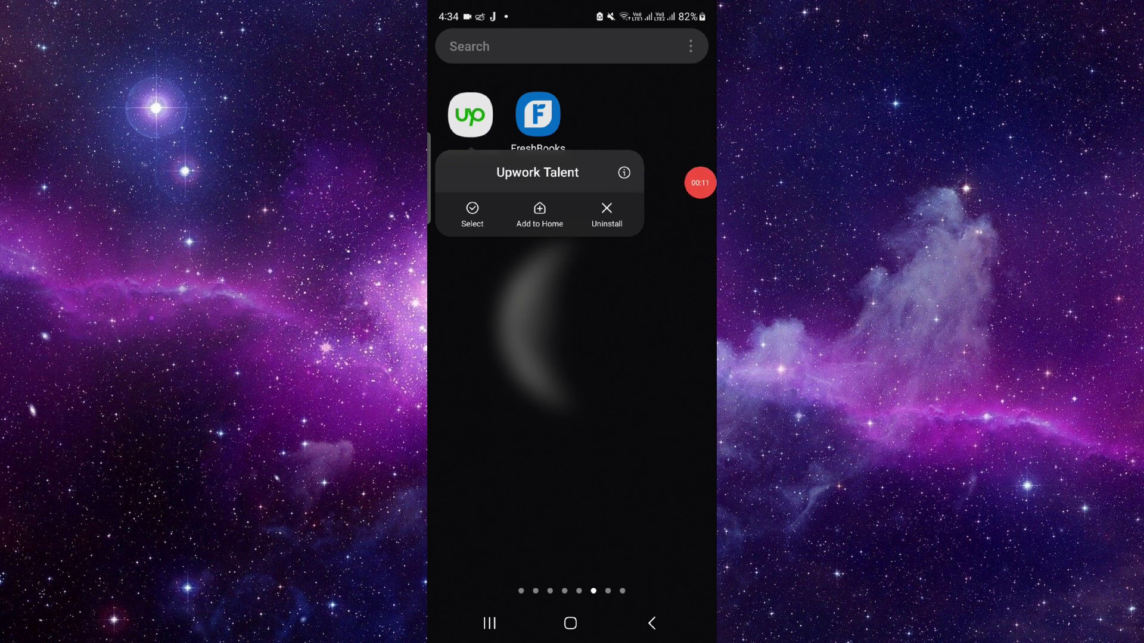
pyautogui.click(624, 173)
pyautogui.moveTo(571, 447); pyautogui.dragTo(572, 197)
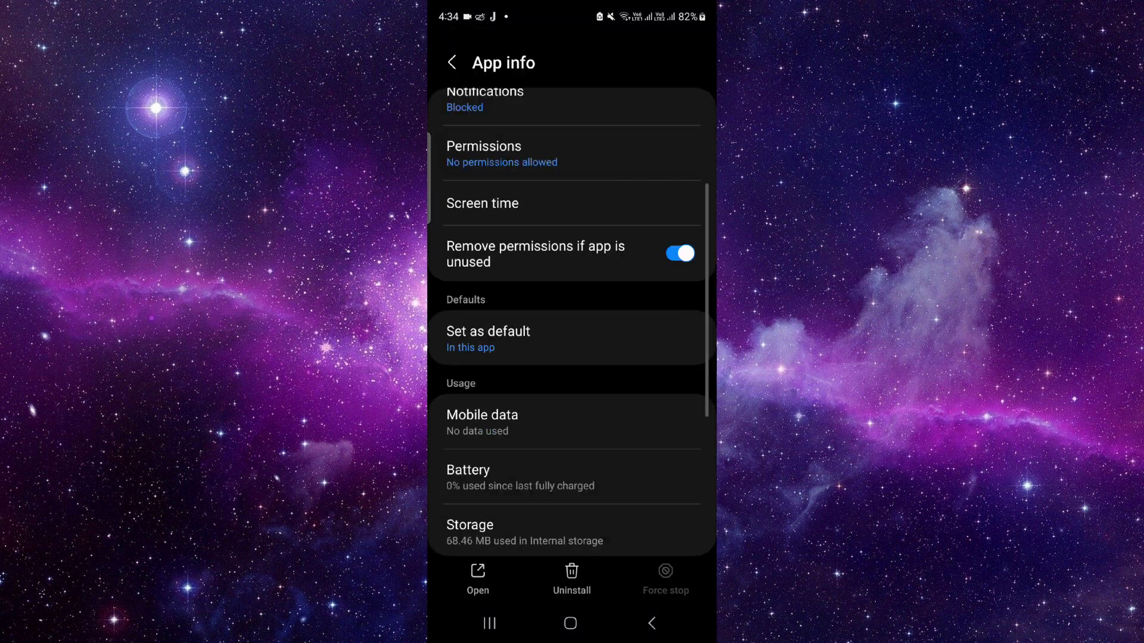
# - Uninstall Upwork for Freelancers from its Google Play listing, confirm, and return home
pyautogui.click(572, 452)
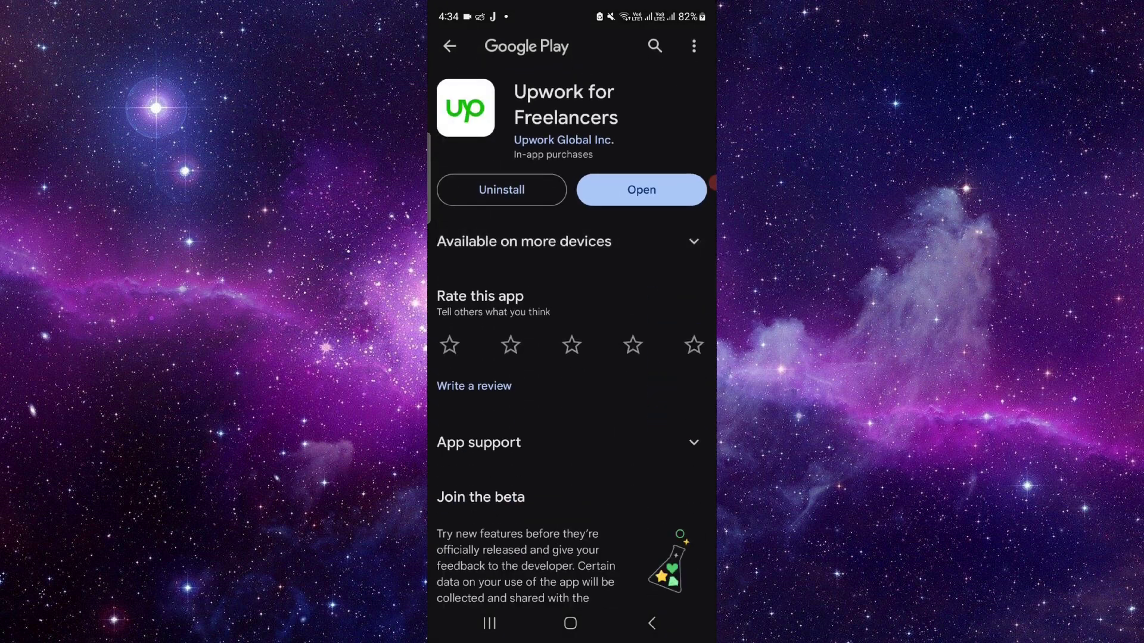
pyautogui.click(501, 189)
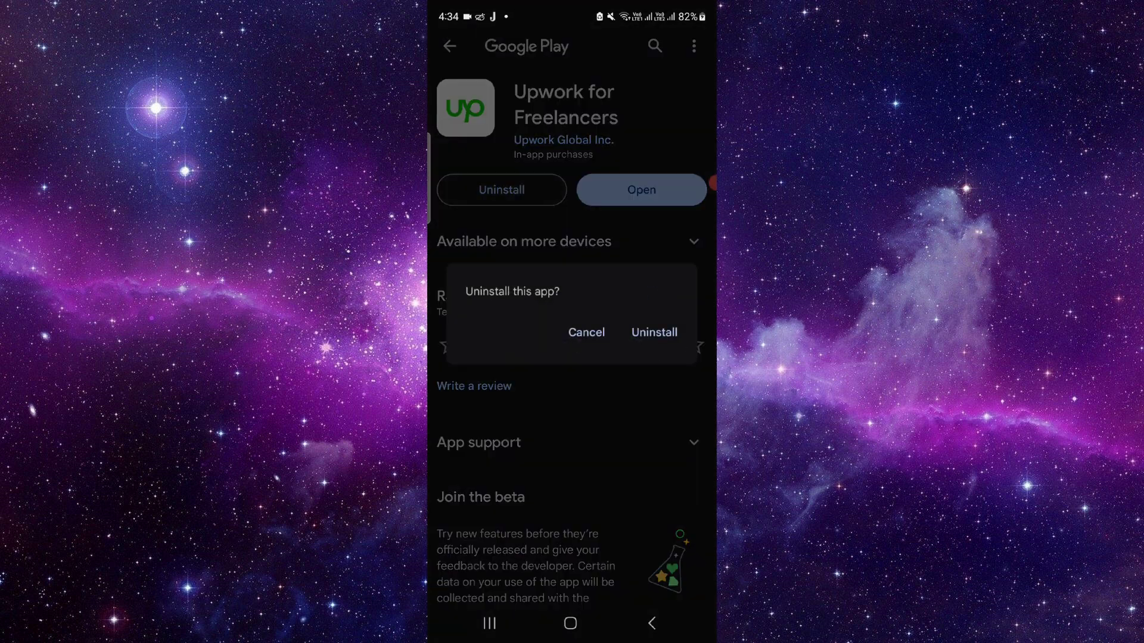
pyautogui.click(654, 332)
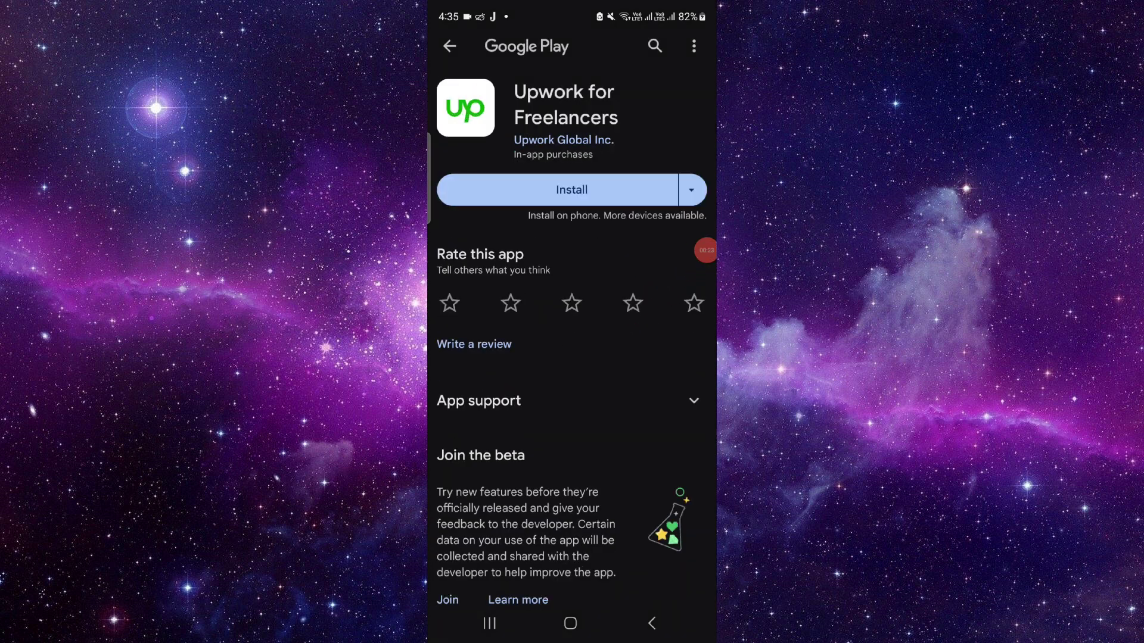
pyautogui.press('Home')
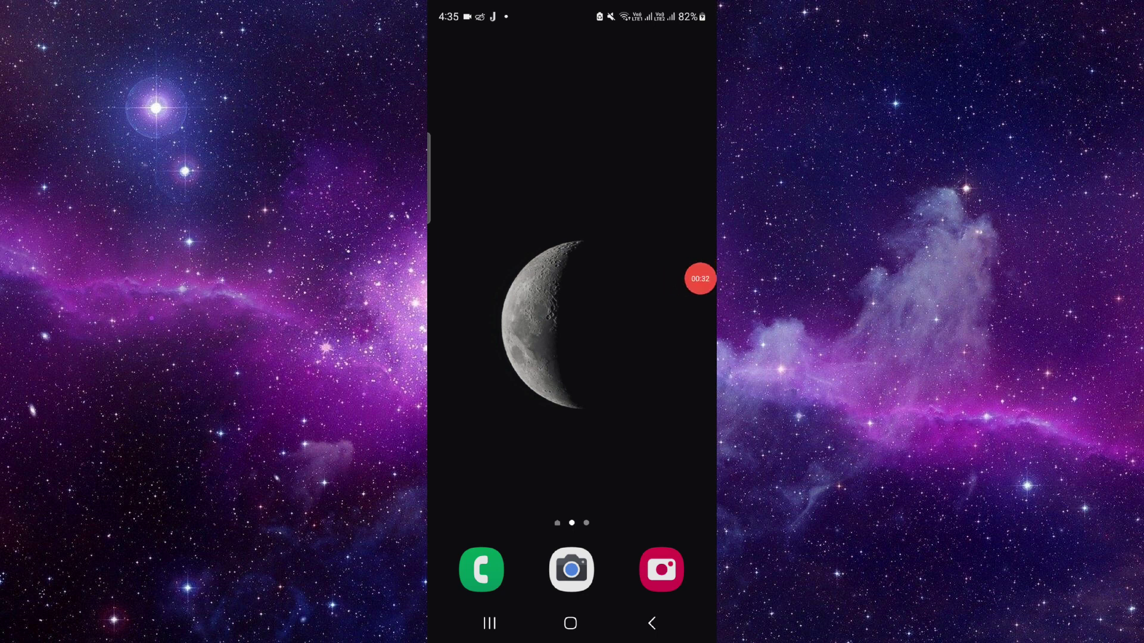
pyautogui.moveTo(697, 323); pyautogui.dragTo(701, 205)
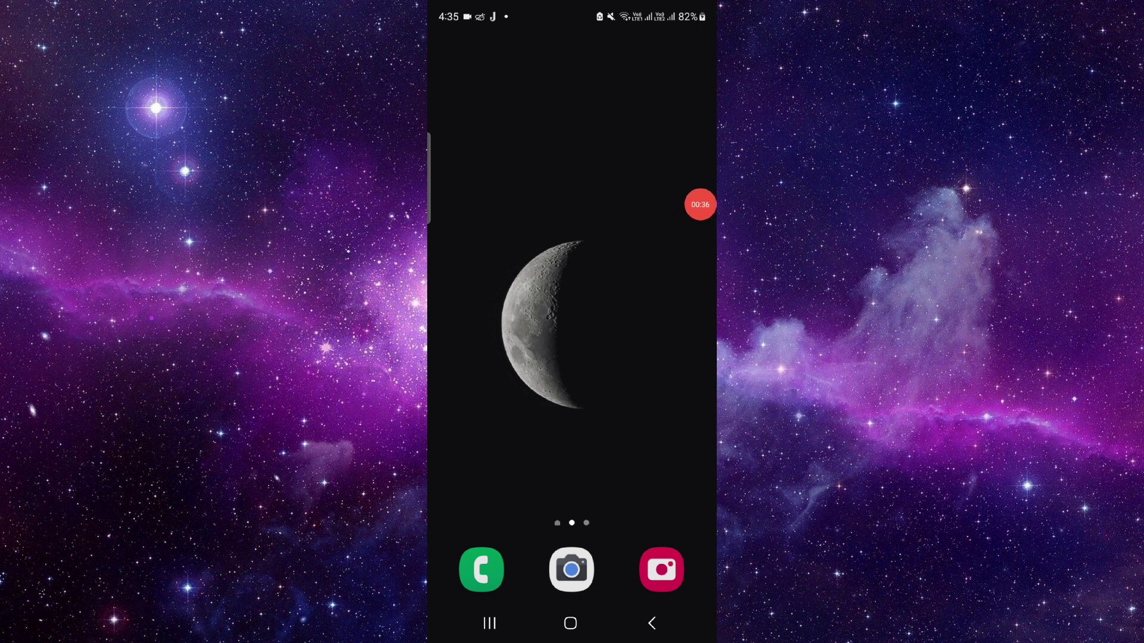